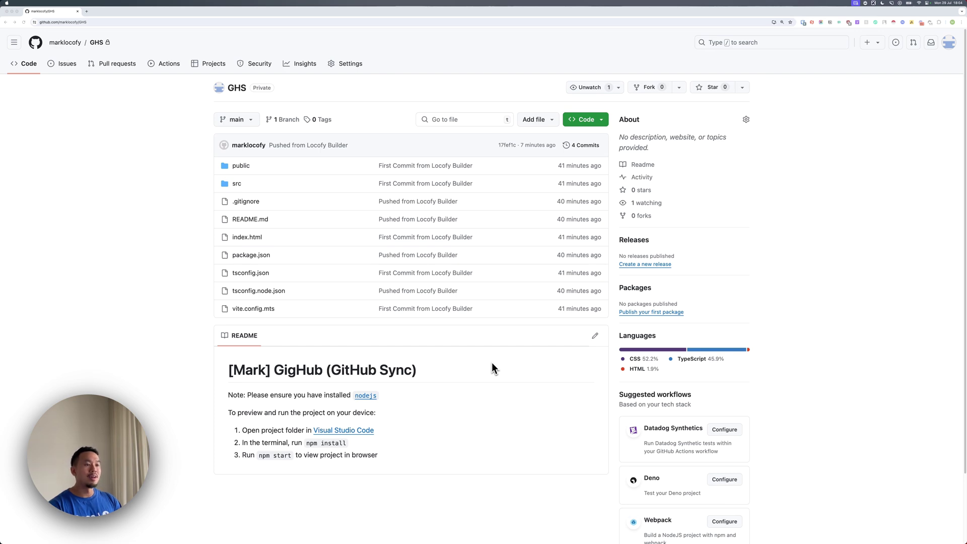
Step: Switch to the GigHub 2 design in Figma and select the home page's Center Section
{"action": "key", "text": "super+Tab"}
{"action": "key", "text": "super+Tab"}
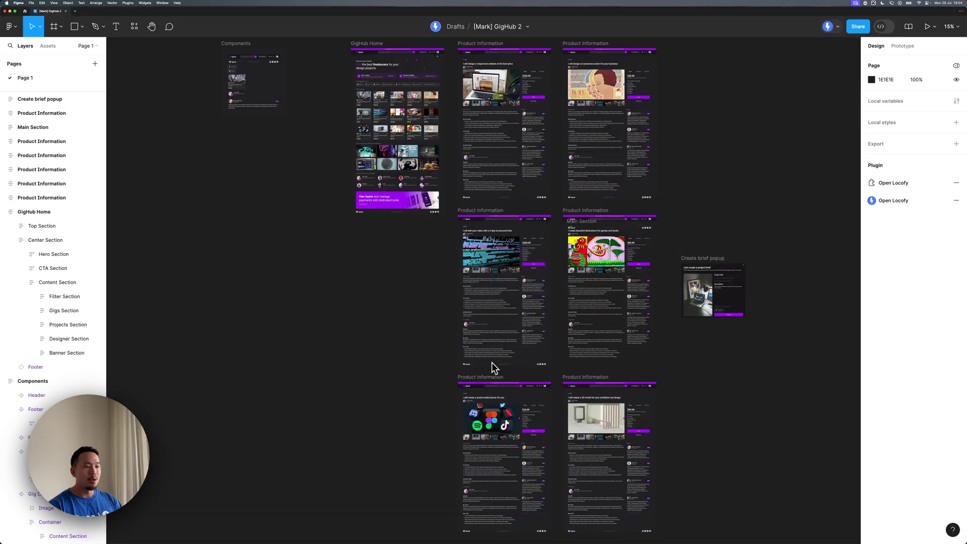
{"action": "scroll", "coordinate": [384, 79], "scroll_direction": "up", "scroll_amount": 2}
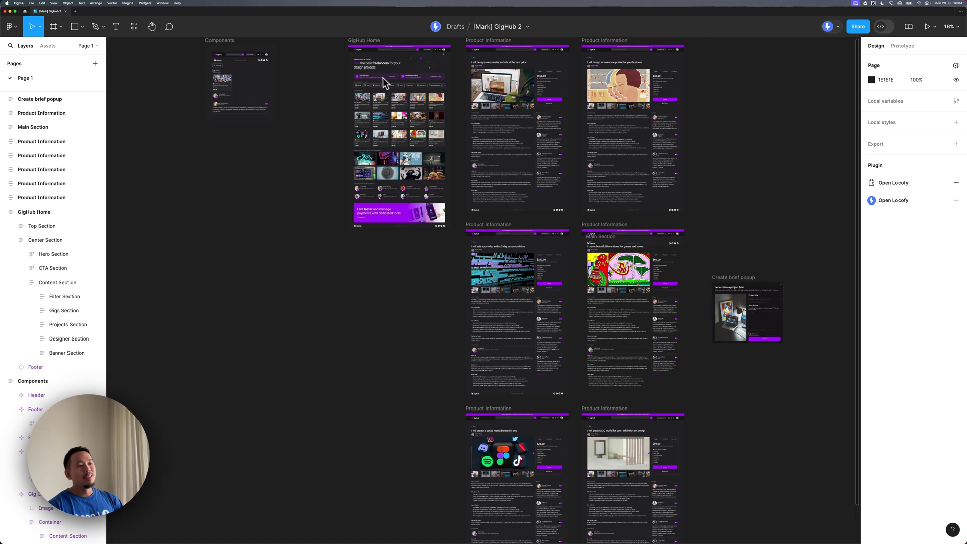
{"action": "scroll", "coordinate": [378, 77], "scroll_direction": "up", "scroll_amount": 3}
{"action": "scroll", "coordinate": [378, 77], "scroll_direction": "up", "scroll_amount": 3}
{"action": "scroll", "coordinate": [379, 77], "scroll_direction": "up", "scroll_amount": 3}
{"action": "scroll", "coordinate": [379, 78], "scroll_direction": "up", "scroll_amount": 2}
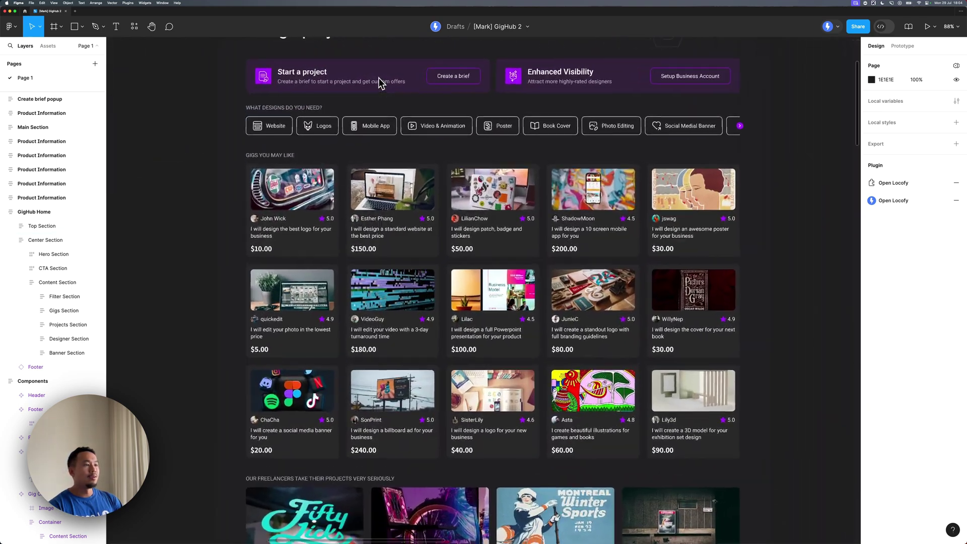
{"action": "scroll", "coordinate": [379, 77], "scroll_direction": "up", "scroll_amount": 2}
{"action": "scroll", "coordinate": [470, 232], "scroll_direction": "up", "scroll_amount": 1}
{"action": "scroll", "coordinate": [469, 243], "scroll_direction": "up", "scroll_amount": 1}
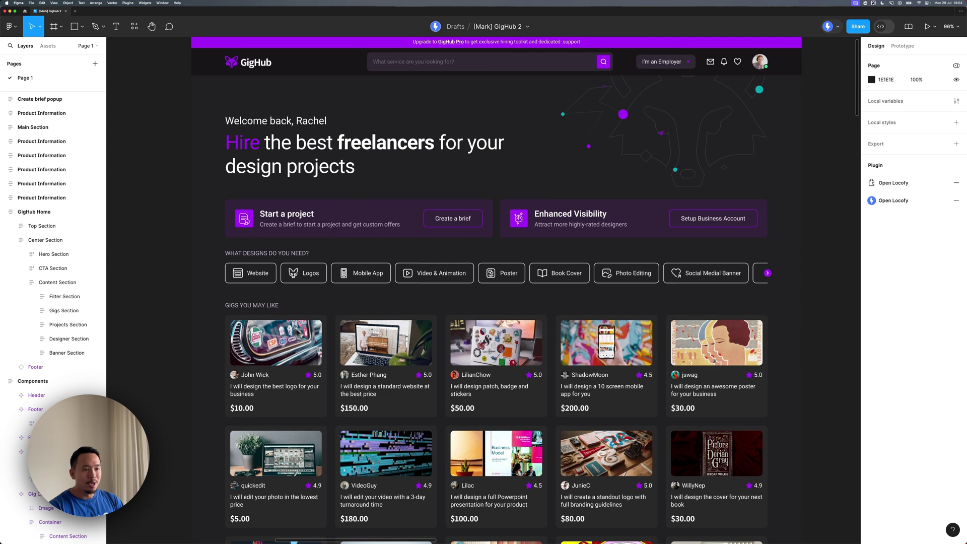
{"action": "left_click", "coordinate": [265, 277]}
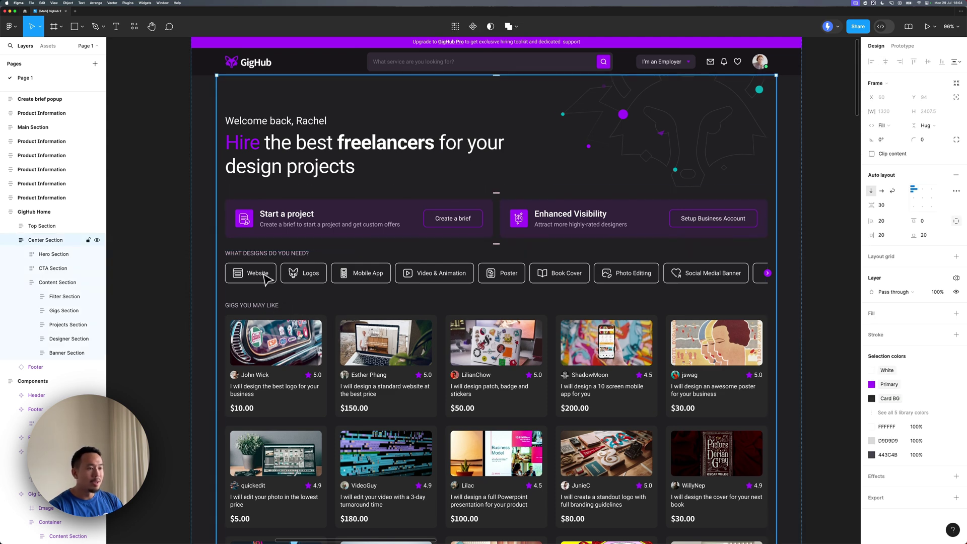
{"action": "scroll", "coordinate": [265, 277], "scroll_direction": "down", "scroll_amount": 2}
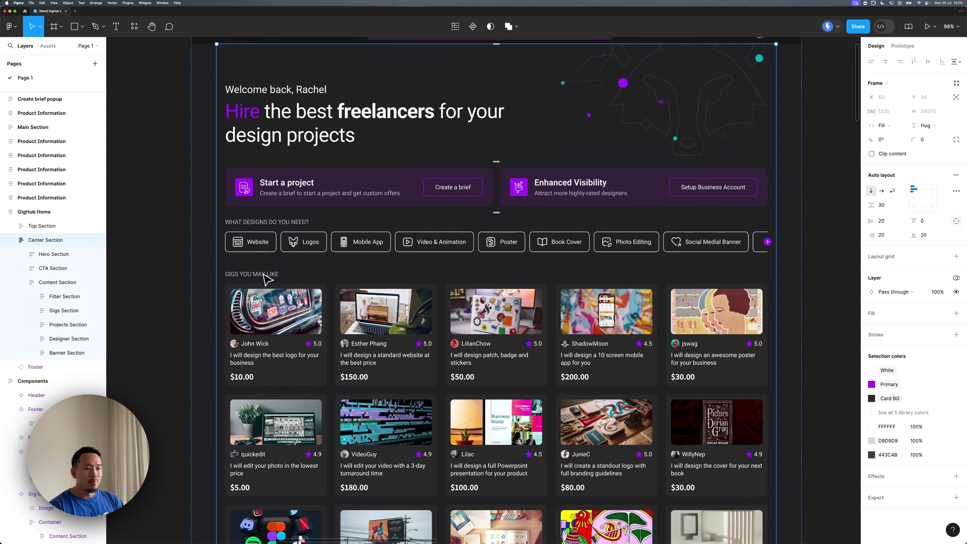
{"action": "scroll", "coordinate": [265, 277], "scroll_direction": "down", "scroll_amount": 2}
{"action": "scroll", "coordinate": [265, 277], "scroll_direction": "down", "scroll_amount": 1}
{"action": "scroll", "coordinate": [265, 277], "scroll_direction": "down", "scroll_amount": 1}
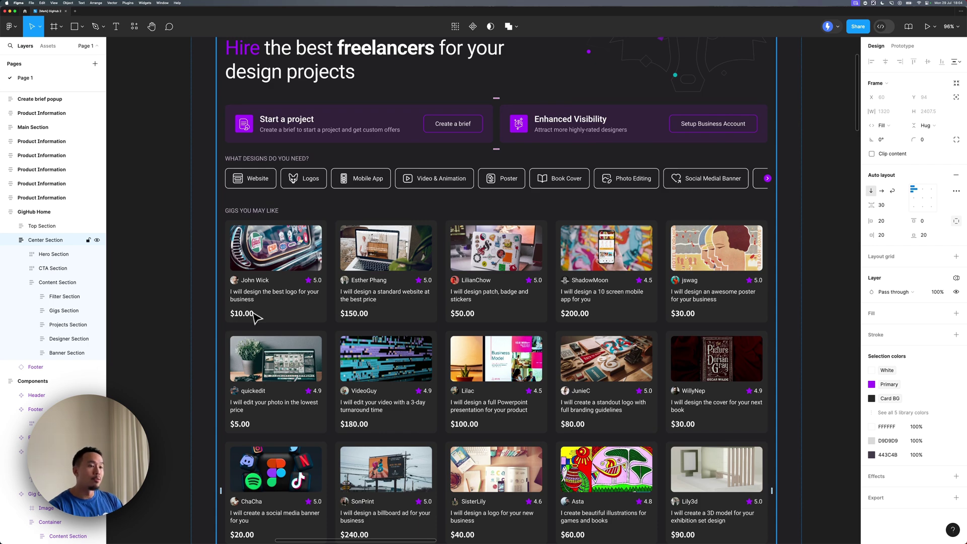
{"action": "scroll", "coordinate": [254, 318], "scroll_direction": "down", "scroll_amount": 3, "text": "ctrl"}
{"action": "scroll", "coordinate": [476, 252], "scroll_direction": "left", "scroll_amount": 5}
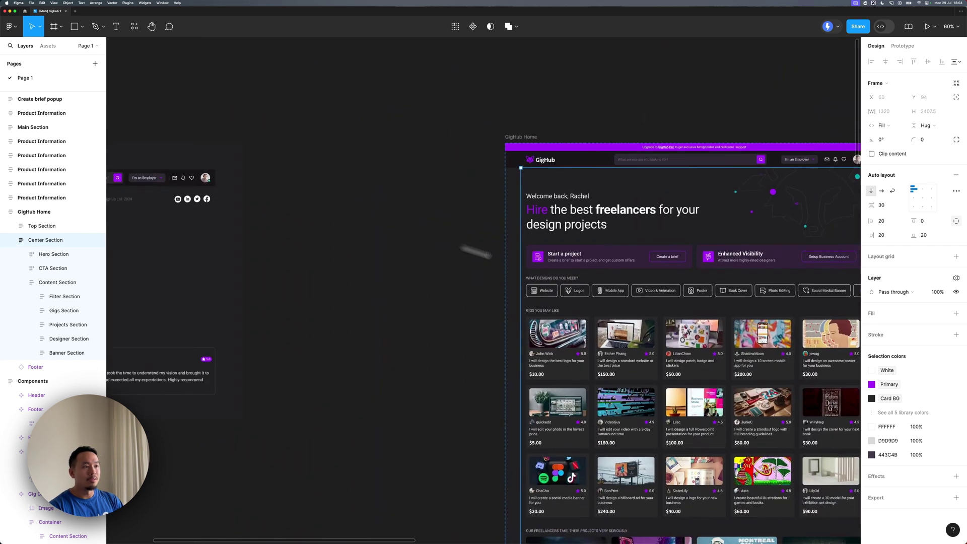
{"action": "scroll", "coordinate": [470, 250], "scroll_direction": "left", "scroll_amount": 3}
{"action": "scroll", "coordinate": [598, 204], "scroll_direction": "left", "scroll_amount": 5}
{"action": "scroll", "coordinate": [652, 232], "scroll_direction": "left", "scroll_amount": 3}
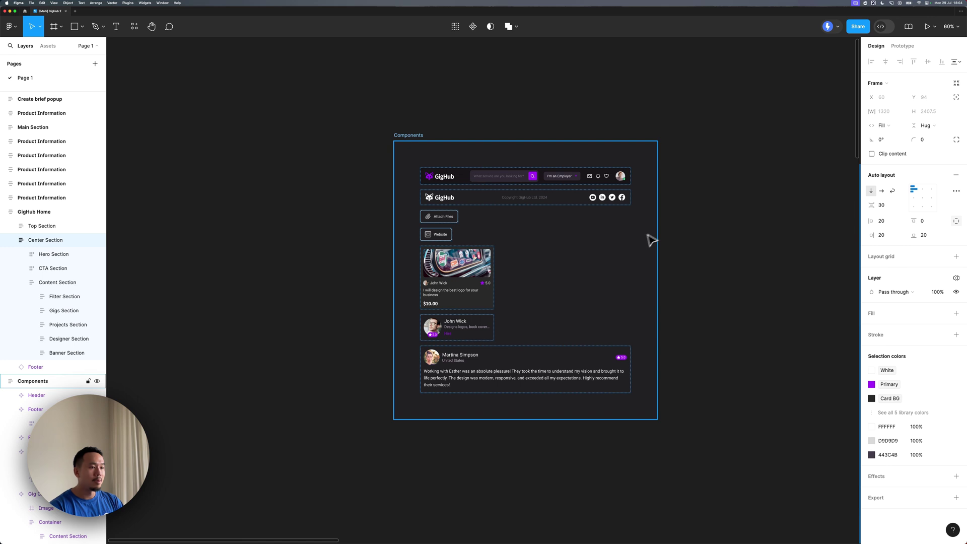
Step: Zoom to Components, remove the Website chip's white stroke and fill it with 444444
{"action": "left_click", "coordinate": [415, 142]}
{"action": "key", "text": "shift+2"}
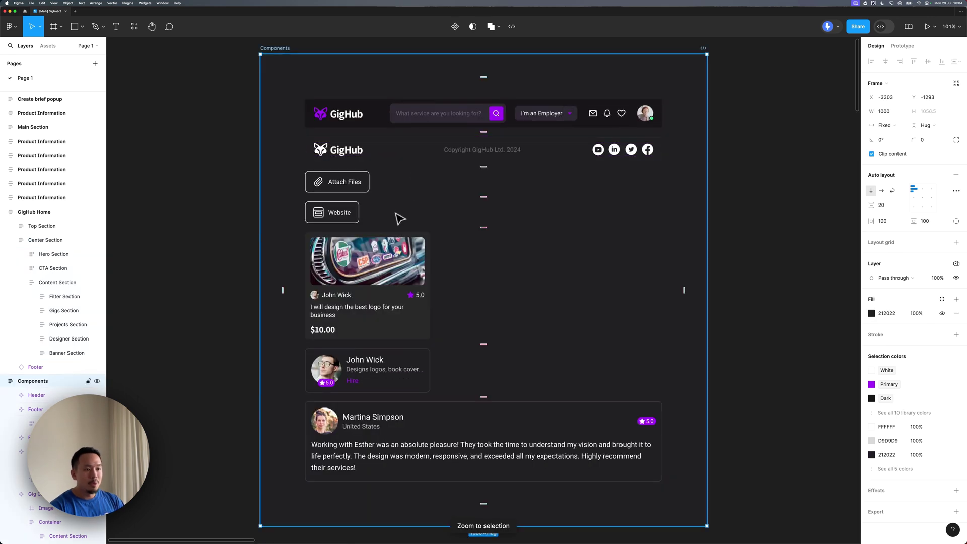
{"action": "left_click", "coordinate": [354, 212]}
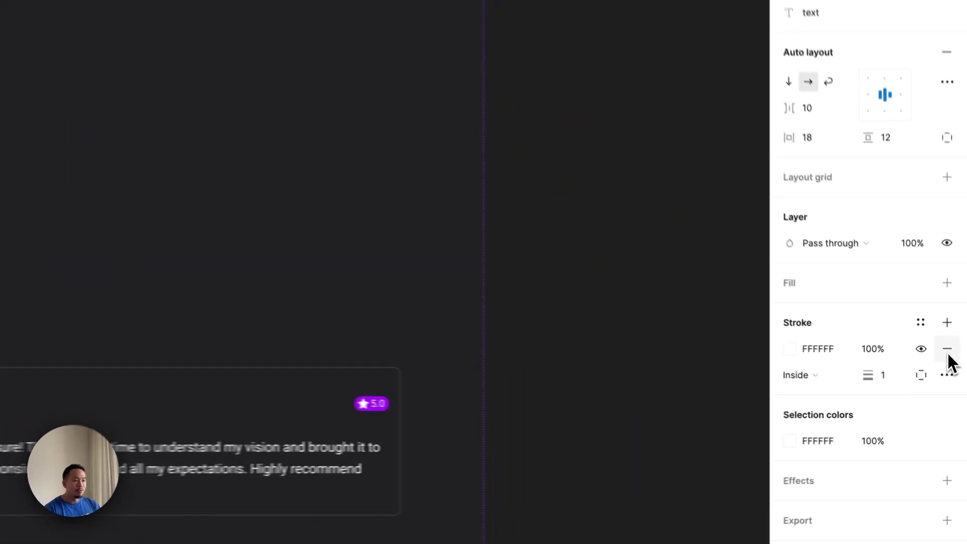
{"action": "left_click", "coordinate": [957, 392]}
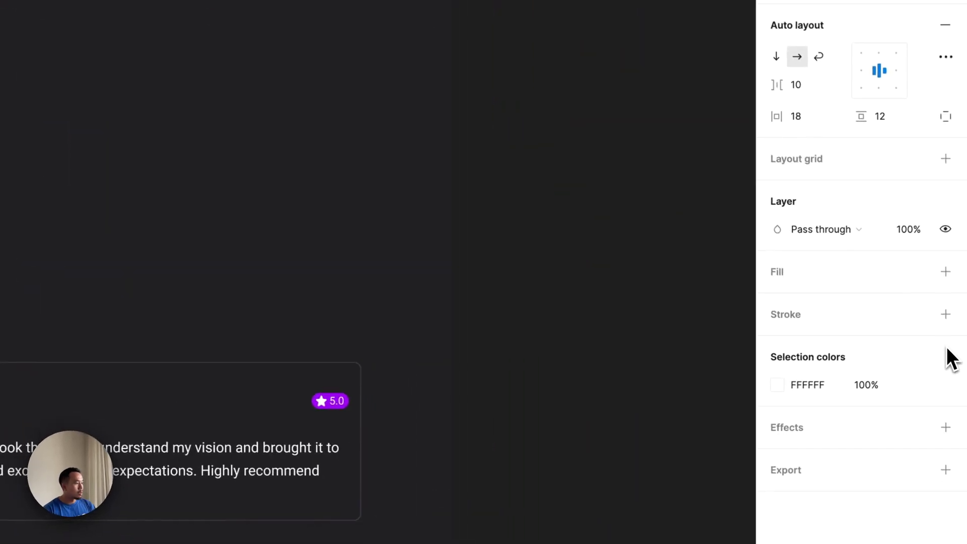
{"action": "left_click", "coordinate": [945, 271]}
{"action": "left_click", "coordinate": [823, 303]}
{"action": "type", "text": "4444"}
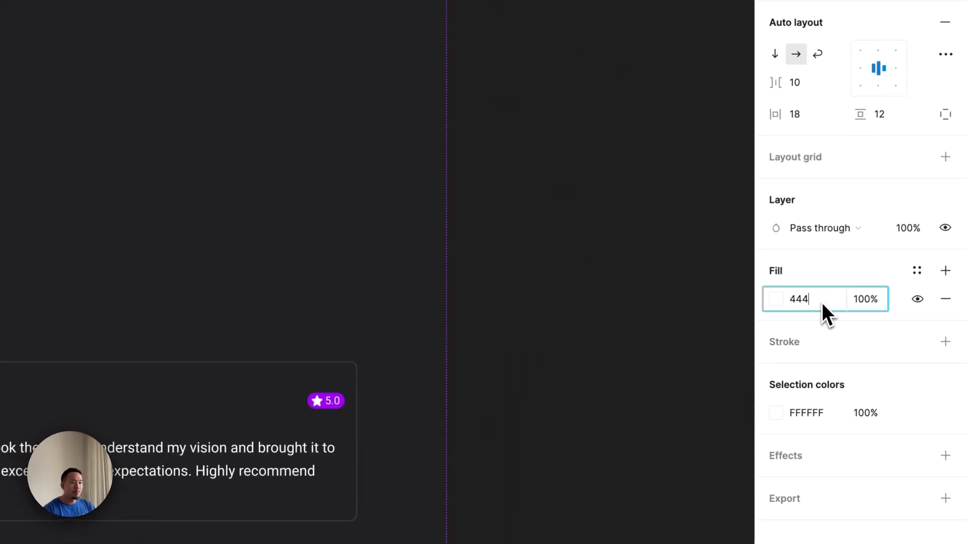
{"action": "key", "text": "Tab"}
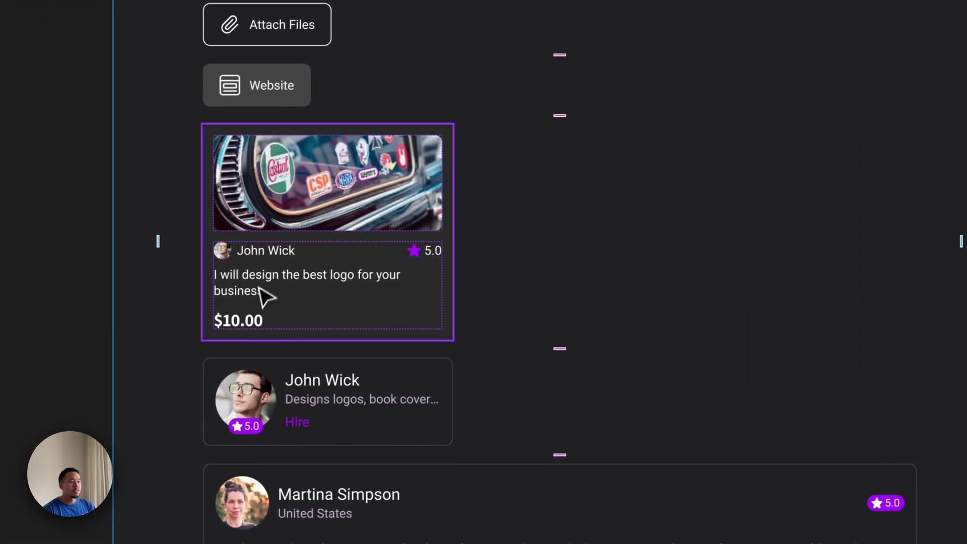
Step: Reorder the gig card to price, description, then the John Wick row, and reselect Components
{"action": "double_click", "coordinate": [260, 292]}
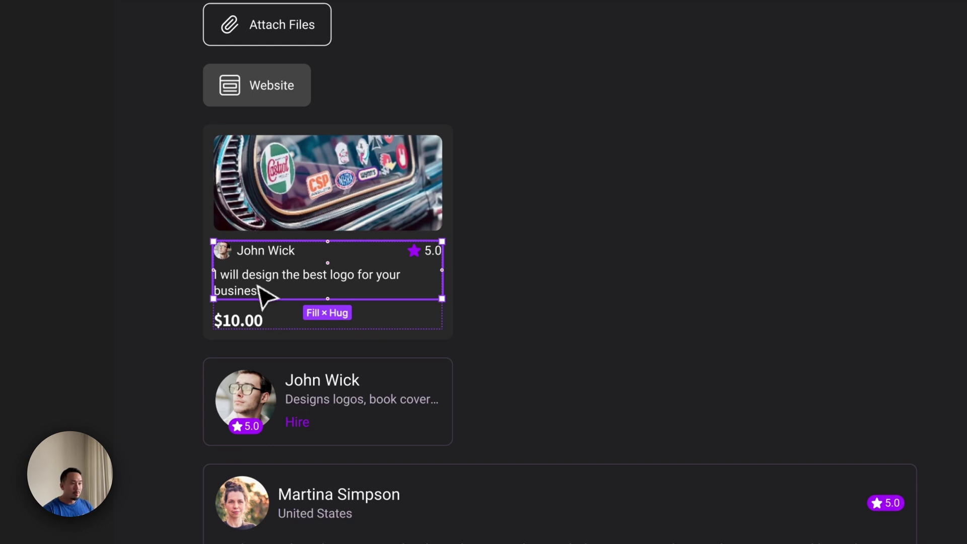
{"action": "key", "text": "Down"}
{"action": "left_click", "coordinate": [260, 287]}
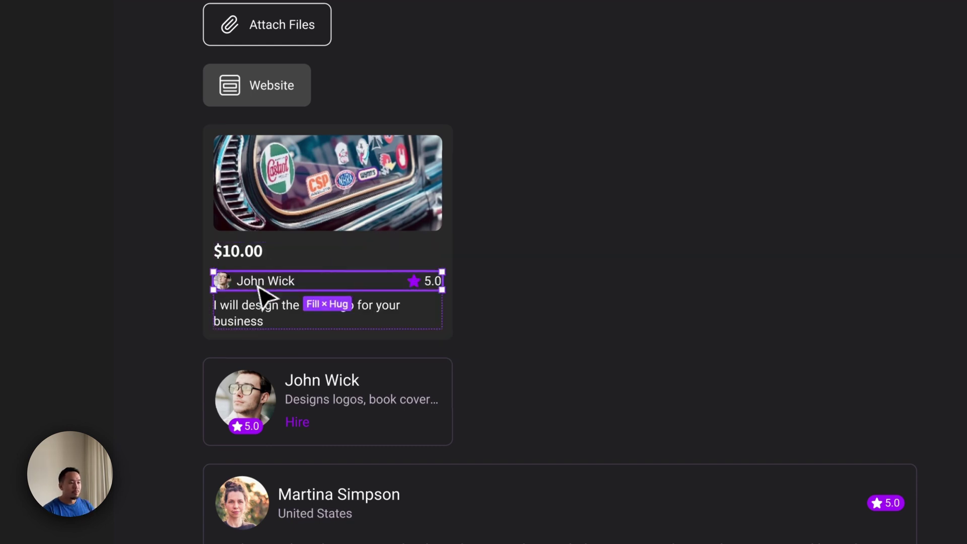
{"action": "key", "text": "Down"}
{"action": "left_click", "coordinate": [642, 244]}
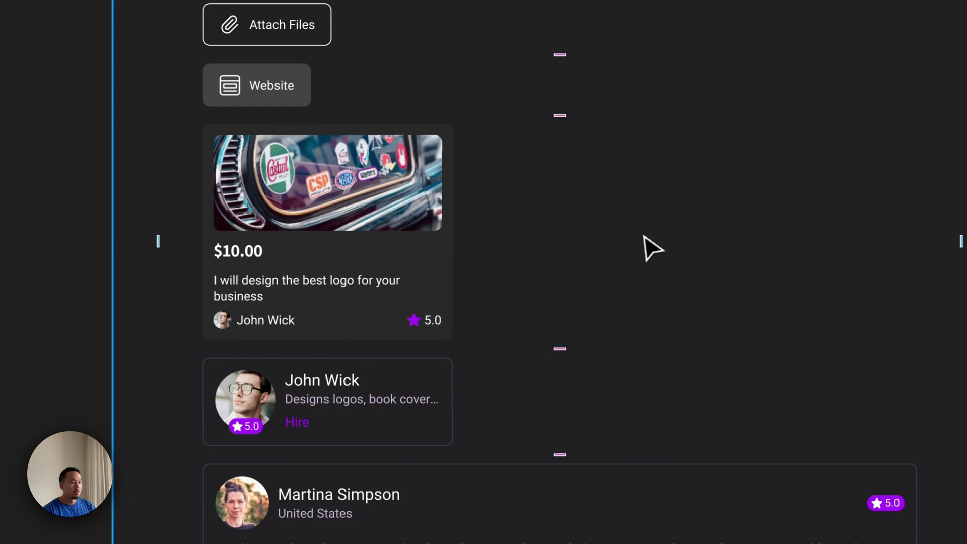
{"action": "scroll", "coordinate": [675, 241], "scroll_direction": "down", "scroll_amount": 2, "text": "ctrl"}
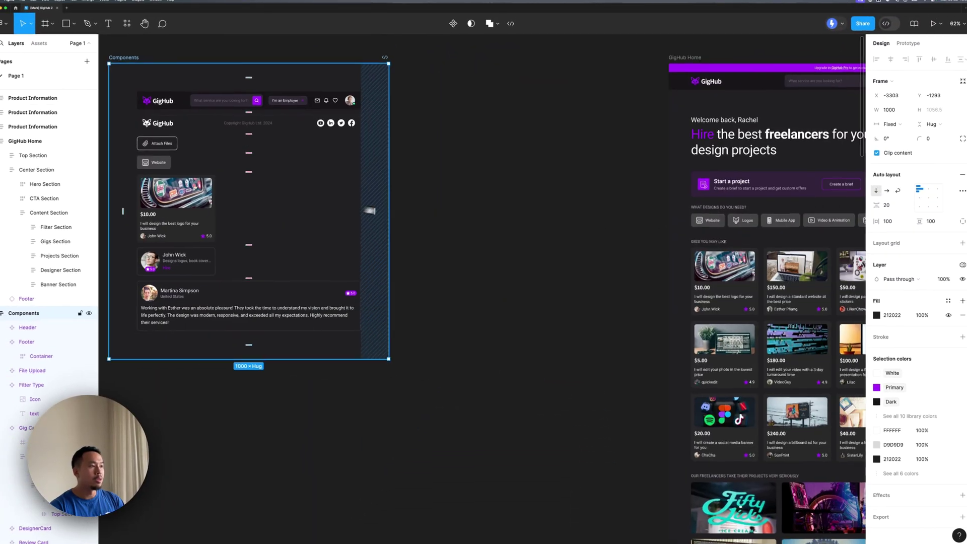
{"action": "scroll", "coordinate": [371, 216], "scroll_direction": "right", "scroll_amount": 5}
{"action": "scroll", "coordinate": [327, 212], "scroll_direction": "right", "scroll_amount": 2}
{"action": "scroll", "coordinate": [327, 212], "scroll_direction": "right", "scroll_amount": 2}
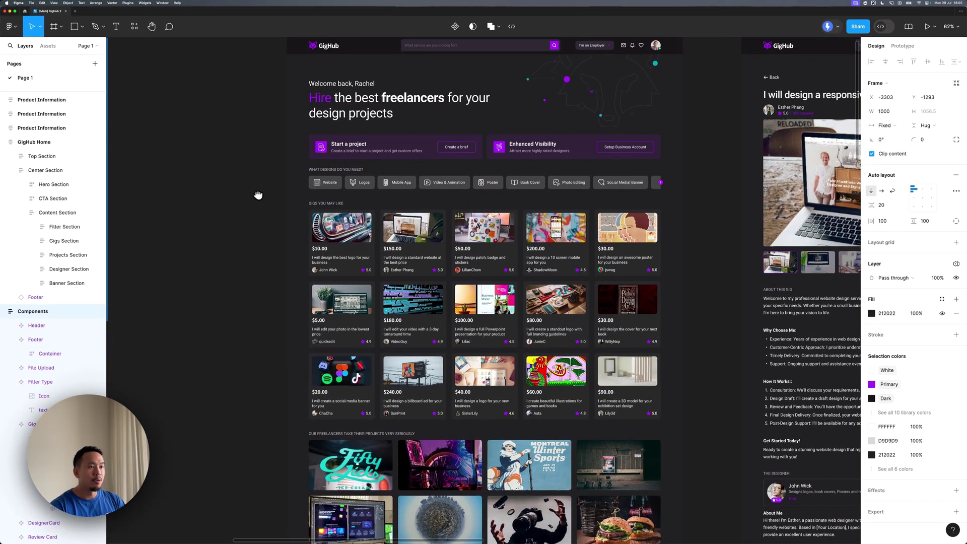
{"action": "scroll", "coordinate": [433, 189], "scroll_direction": "up", "scroll_amount": 3, "text": "ctrl"}
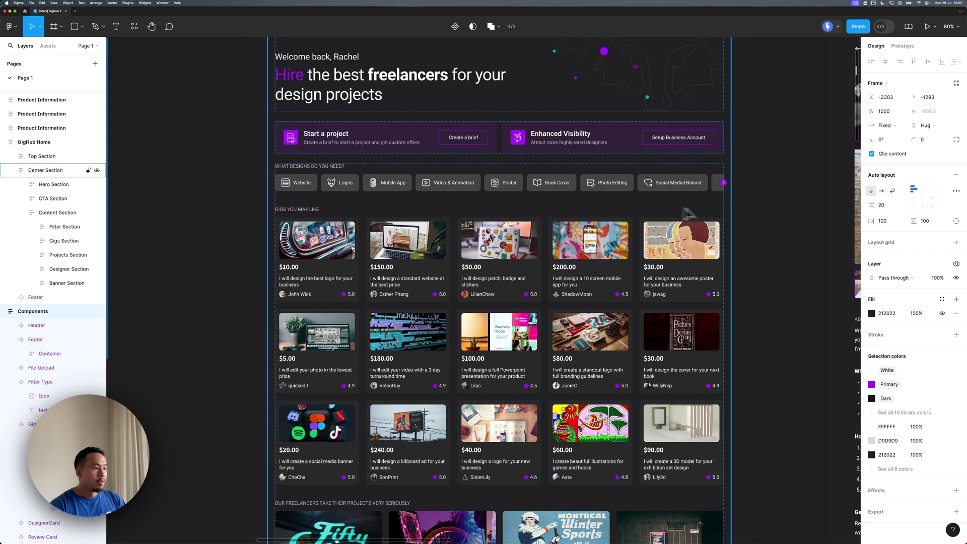
Step: Clear the selection to view the updated GigHub Home page with its page properties
{"action": "key", "text": "Escape"}
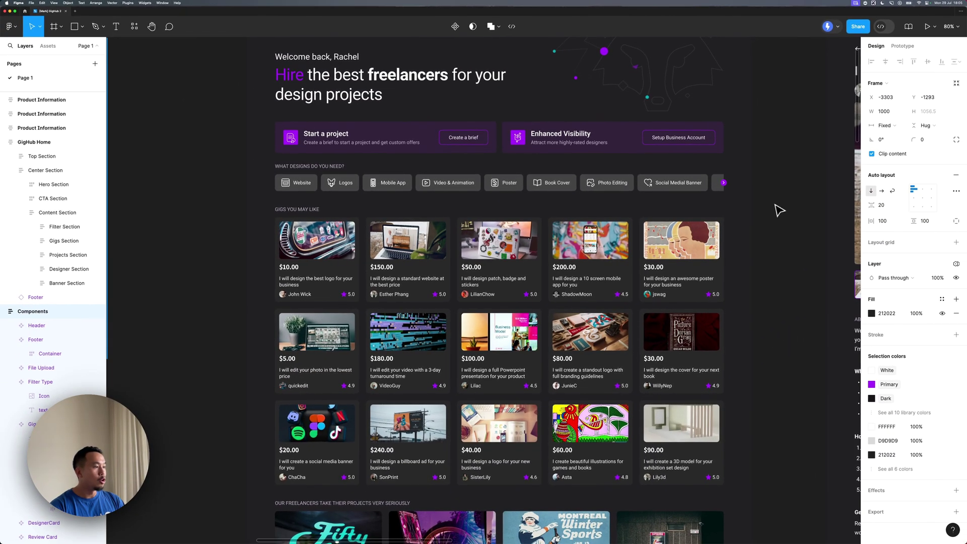
{"action": "left_click", "coordinate": [779, 227]}
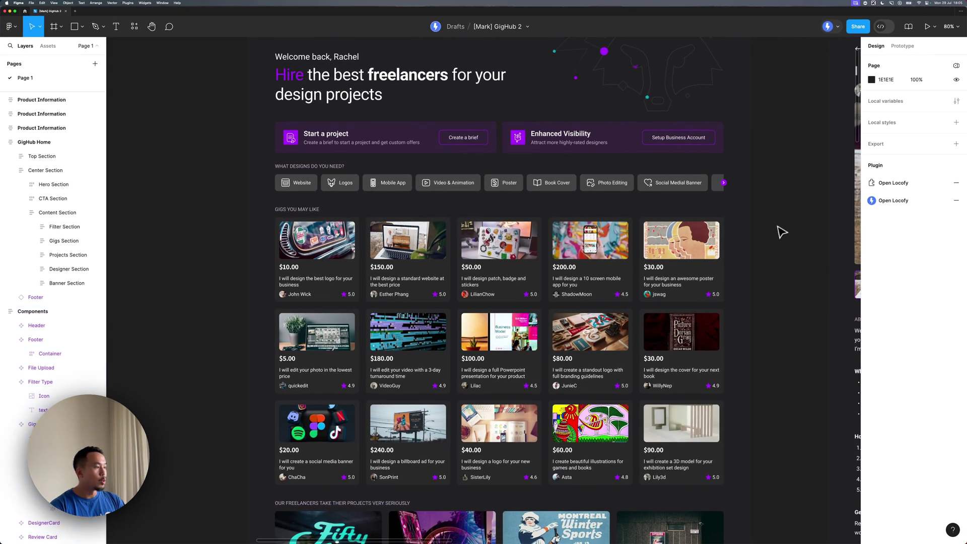
Step: Run Locofy Lightning on the GigHub Home frame and regenerate code including the edits
{"action": "left_click", "coordinate": [891, 200]}
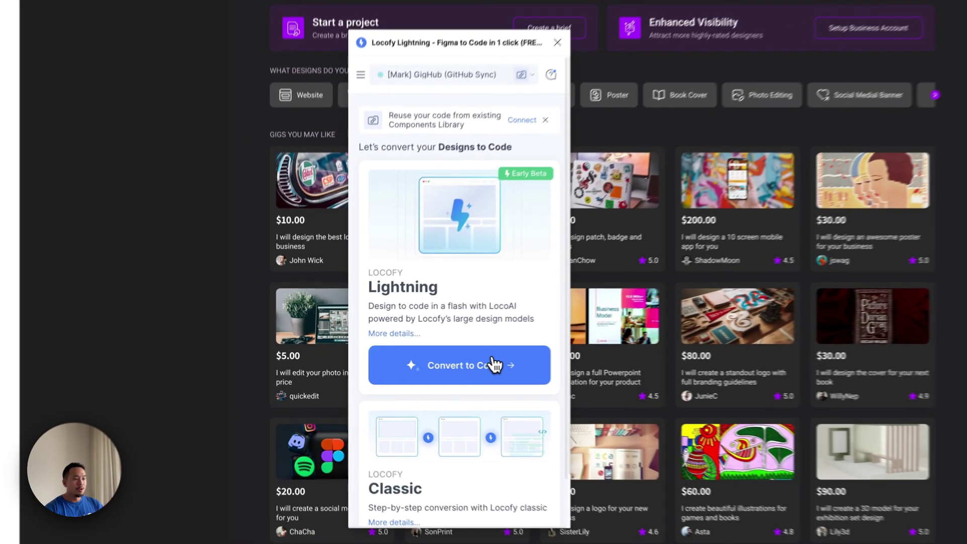
{"action": "left_click", "coordinate": [428, 366]}
{"action": "left_click", "coordinate": [484, 197]}
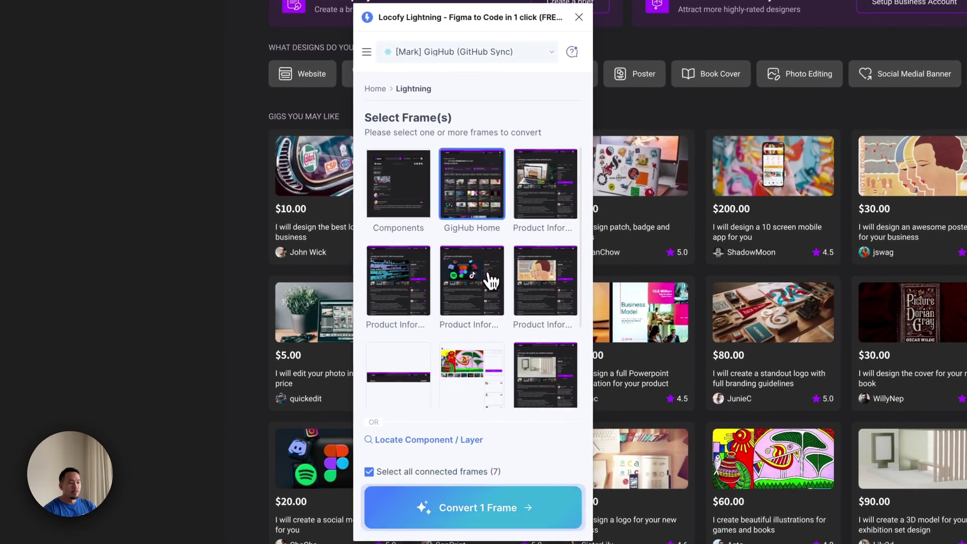
{"action": "left_click", "coordinate": [448, 509]}
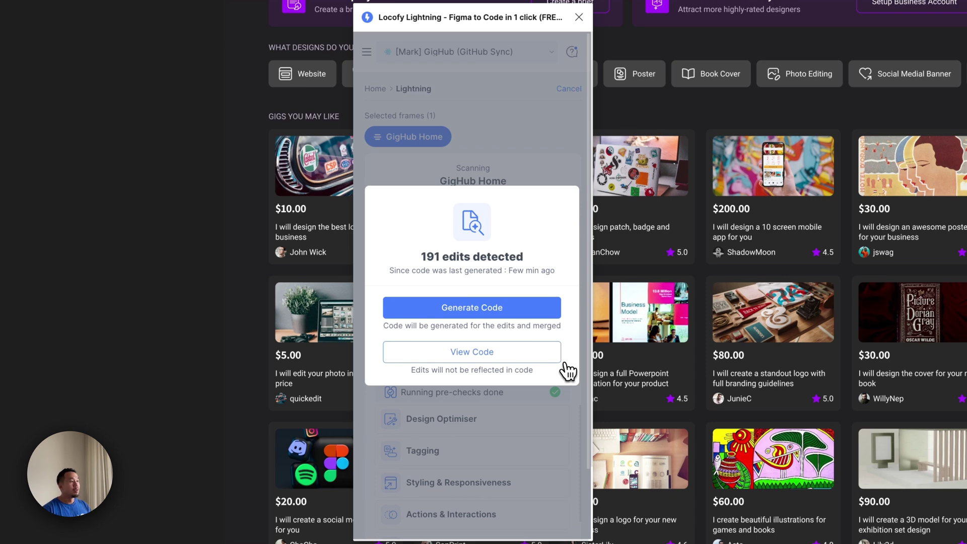
{"action": "left_click", "coordinate": [528, 325]}
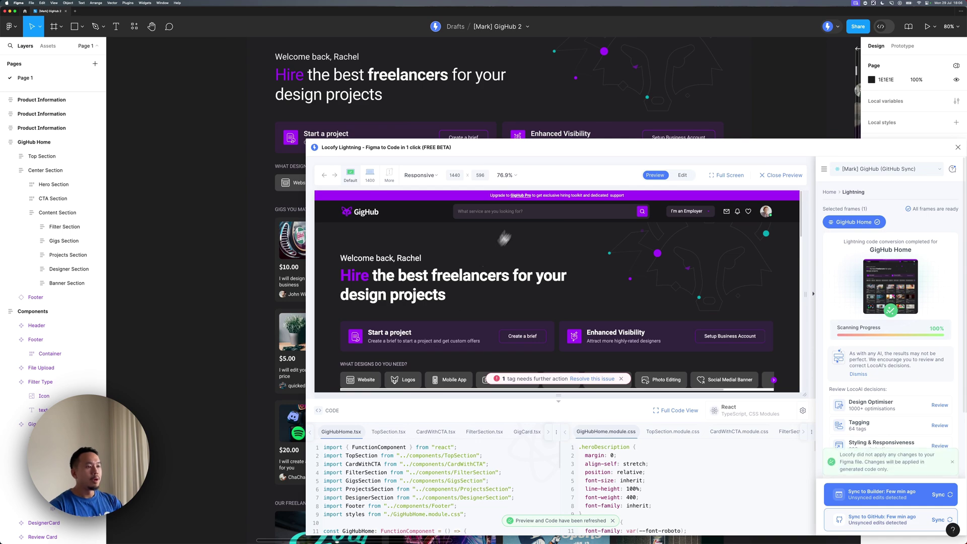
Step: Drag the Locofy plugin window up and to the left
{"action": "mouse_move", "coordinate": [555, 148]}
{"action": "left_mouse_down"}
{"action": "mouse_move", "coordinate": [444, 106]}
{"action": "mouse_move", "coordinate": [447, 88]}
{"action": "left_mouse_up"}
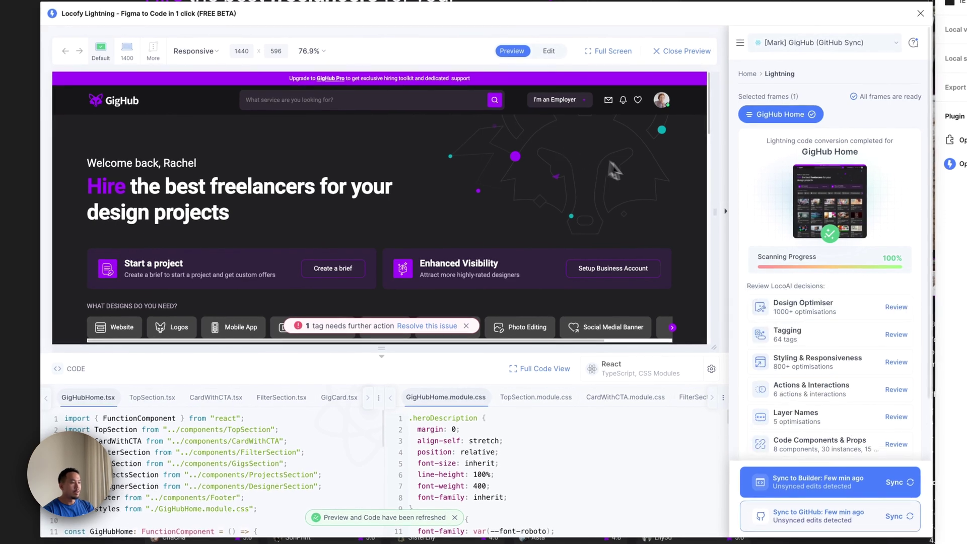
{"action": "scroll", "coordinate": [696, 189], "scroll_direction": "down", "scroll_amount": 1}
{"action": "scroll", "coordinate": [699, 193], "scroll_direction": "down", "scroll_amount": 2}
{"action": "scroll", "coordinate": [699, 193], "scroll_direction": "down", "scroll_amount": 5}
{"action": "scroll", "coordinate": [700, 193], "scroll_direction": "down", "scroll_amount": 2}
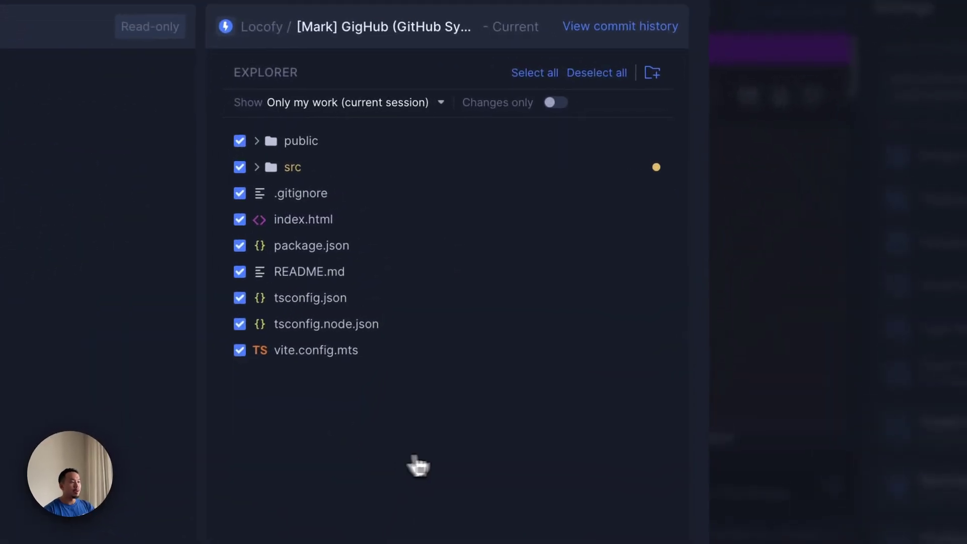
Step: Toggle Changes only on, off, and on again to show just the six modified files
{"action": "left_click", "coordinate": [553, 106]}
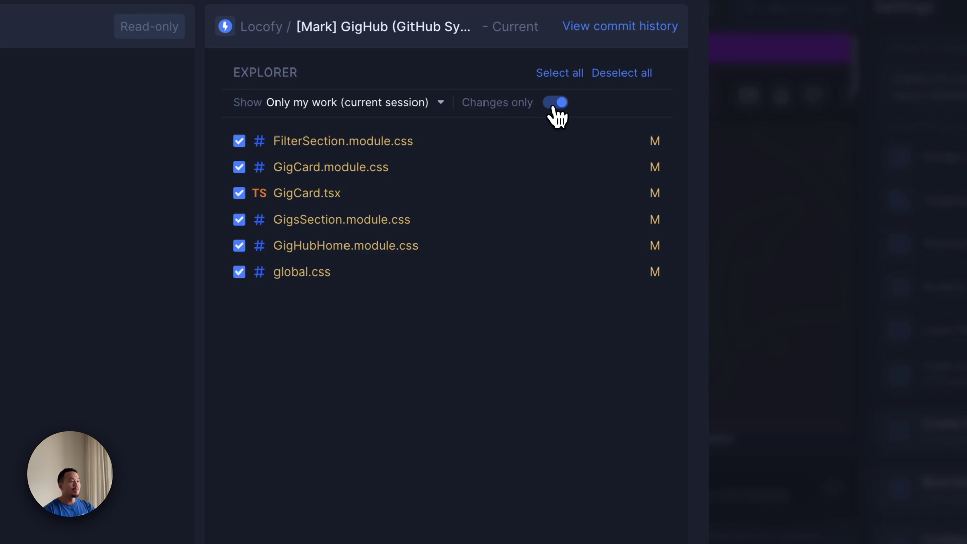
{"action": "left_click", "coordinate": [554, 107]}
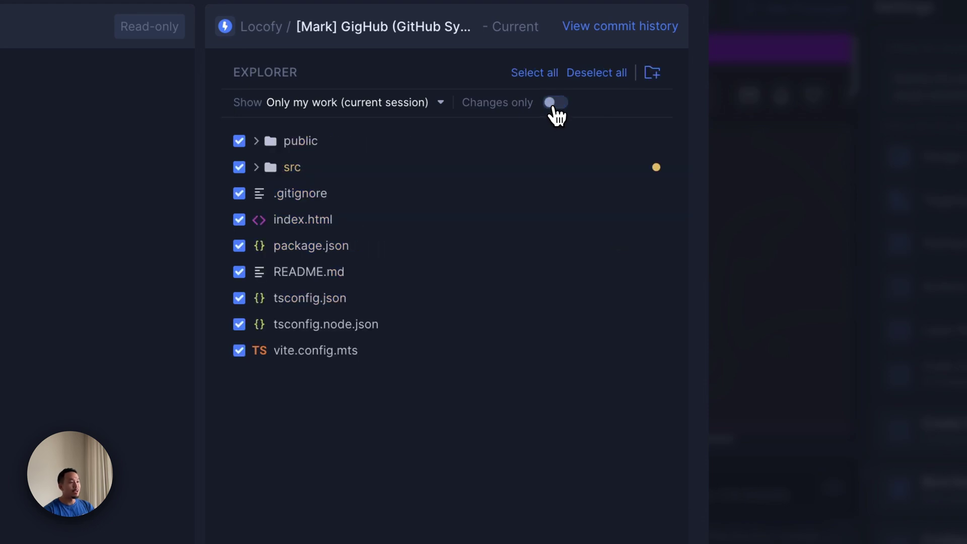
{"action": "left_click", "coordinate": [554, 107]}
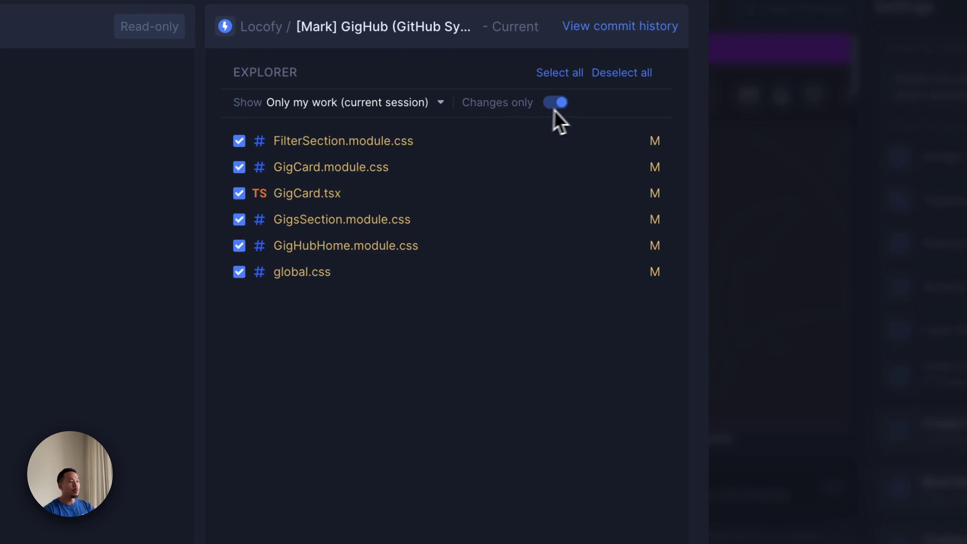
Step: Push the changed files to the GHS repository's main branch
{"action": "left_click", "coordinate": [689, 529]}
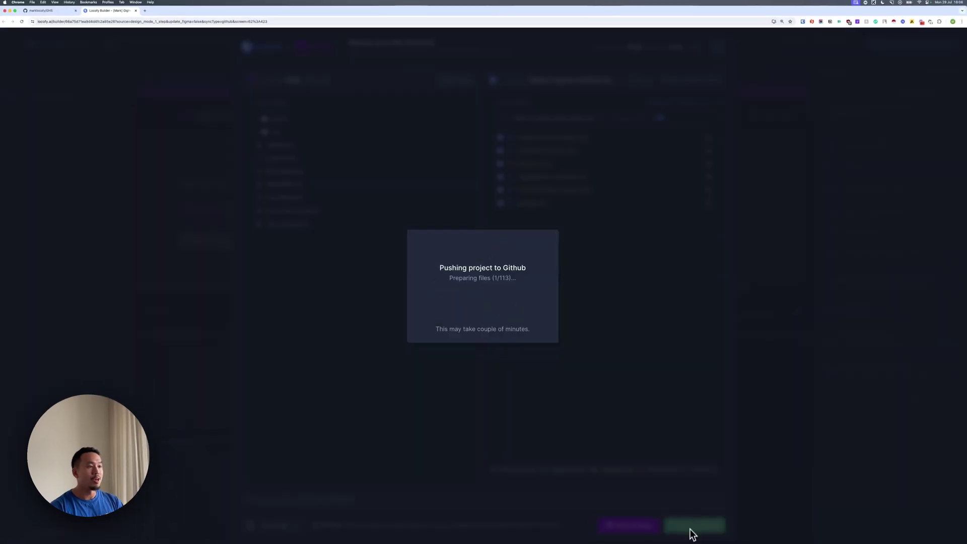